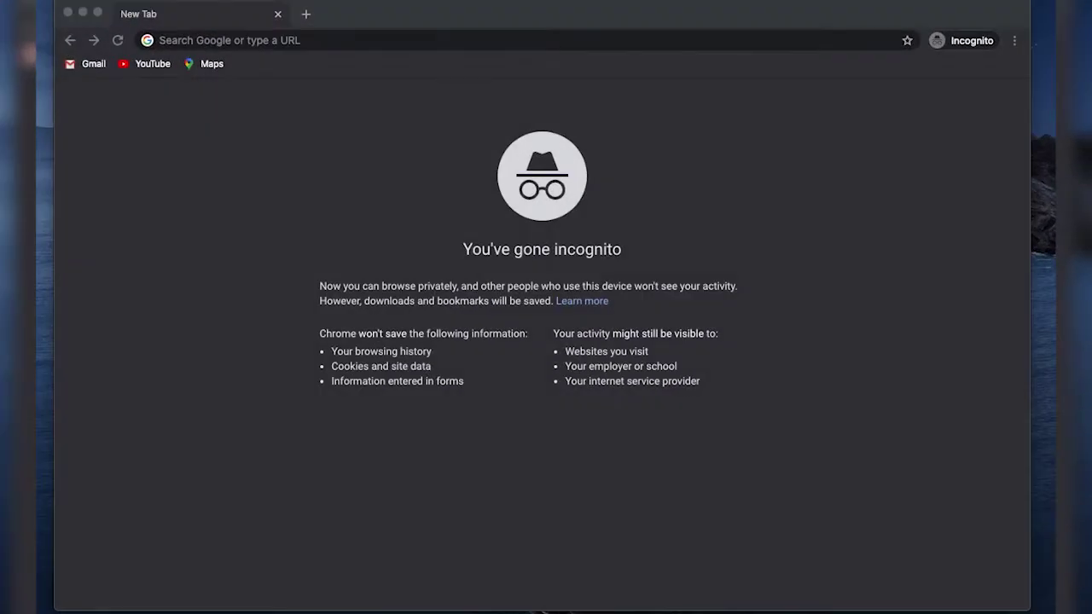
Step: Open livelab.app in the browser and allow the site to use the microphone and camera
click(394, 37)
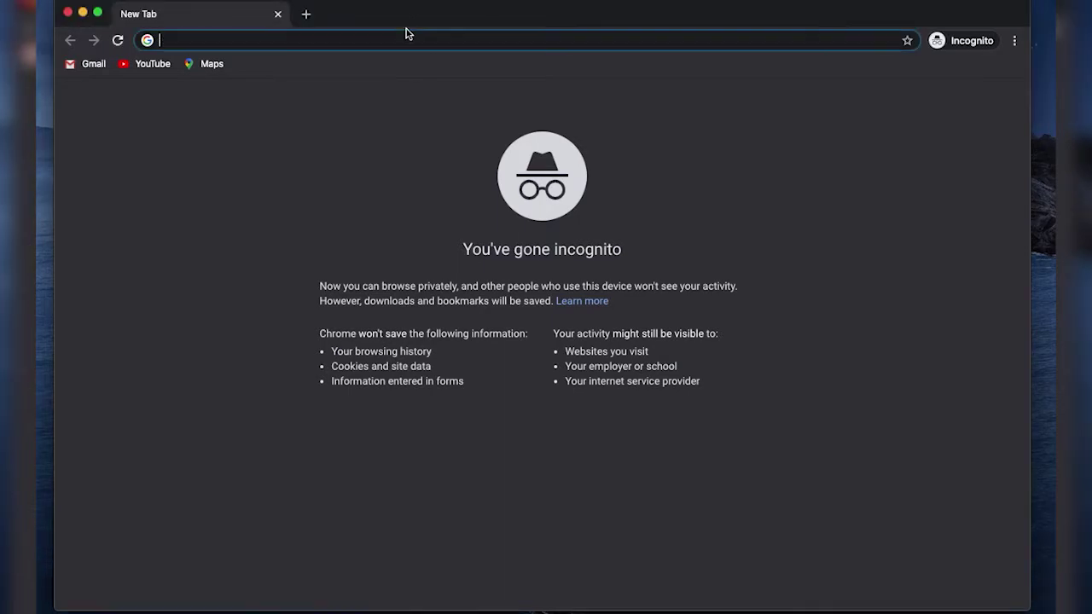
text(Livelab.ap)
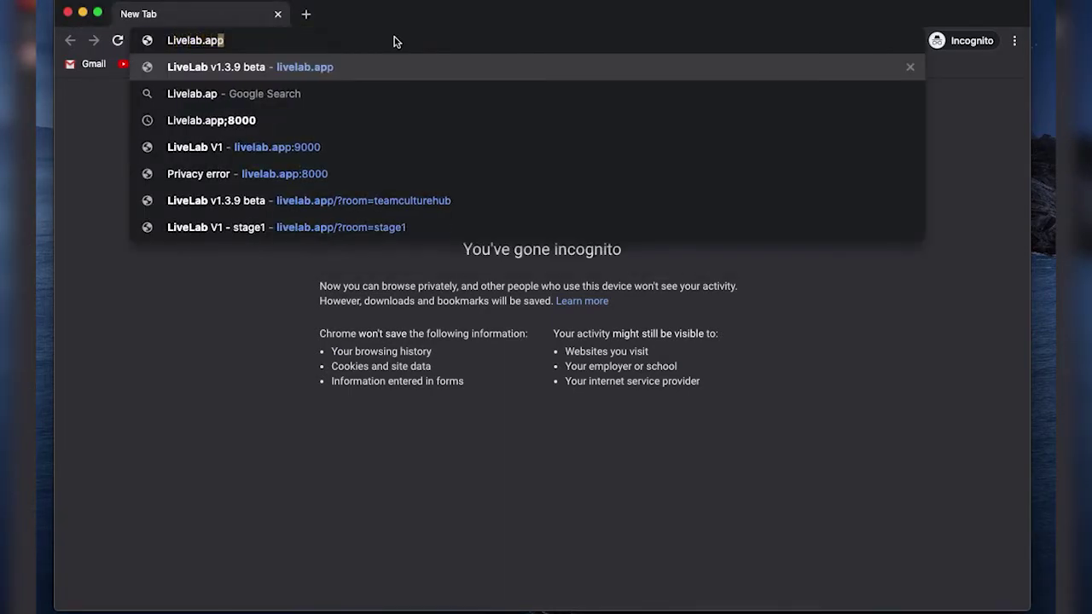
key(Return)
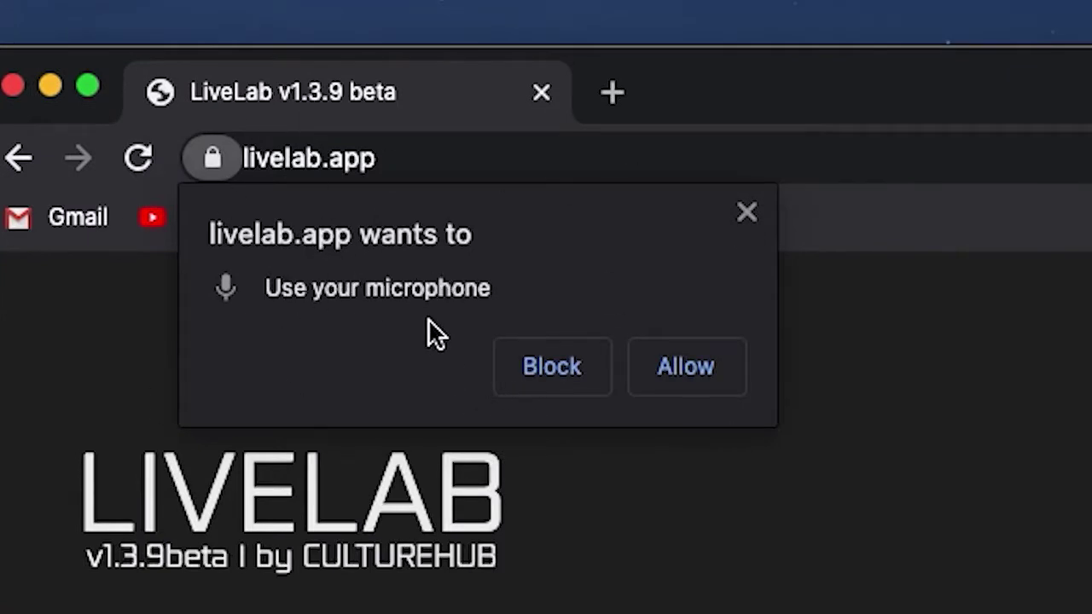
click(711, 373)
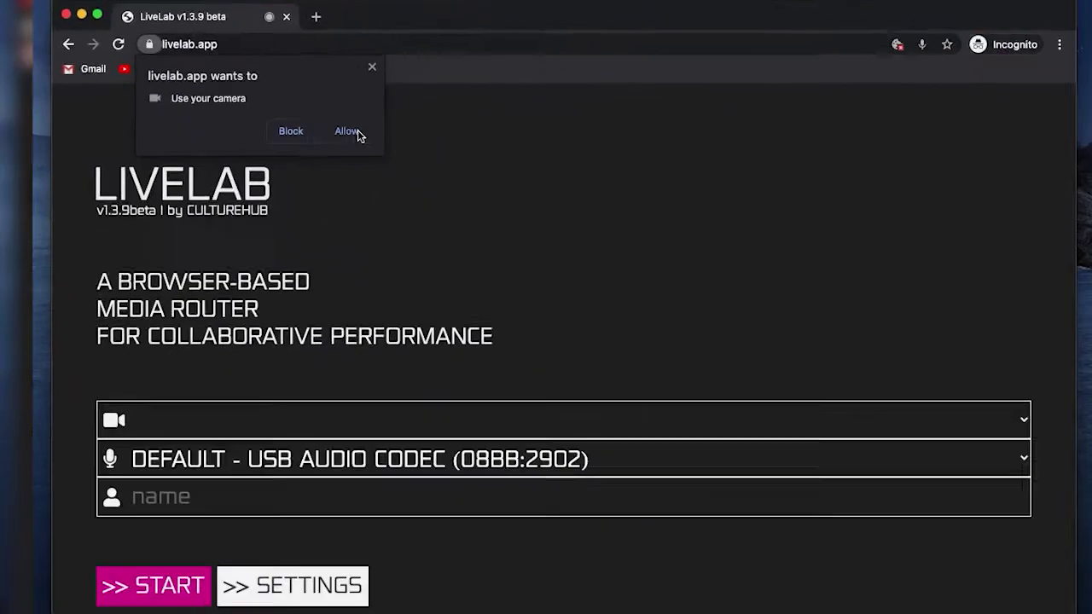
click(534, 250)
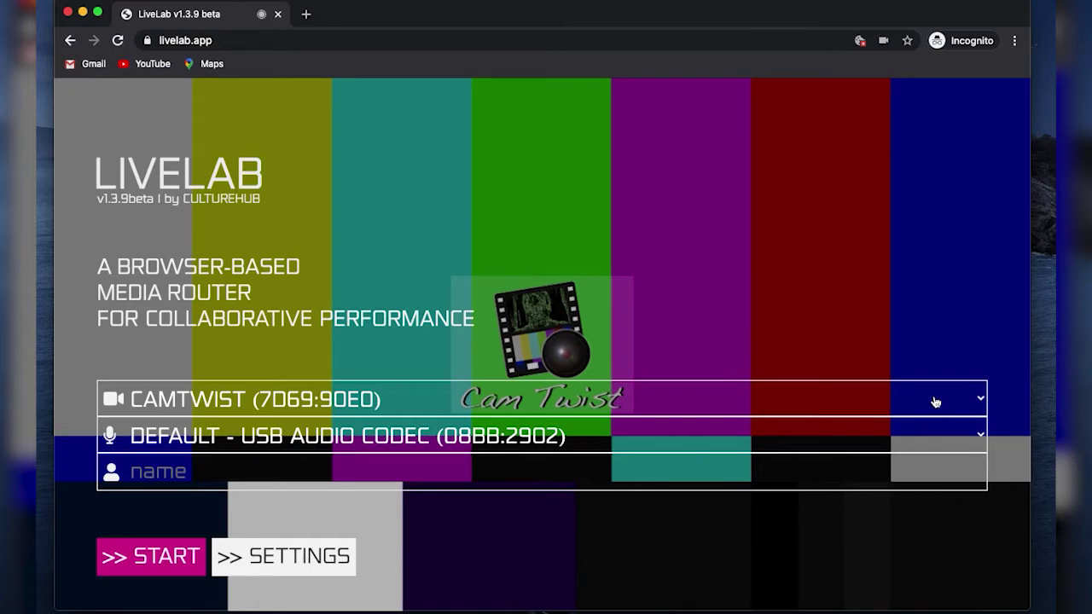
Step: Set the video input to FaceTime HD Camera and the audio input to Internal Microphone (Built-in)
click(977, 401)
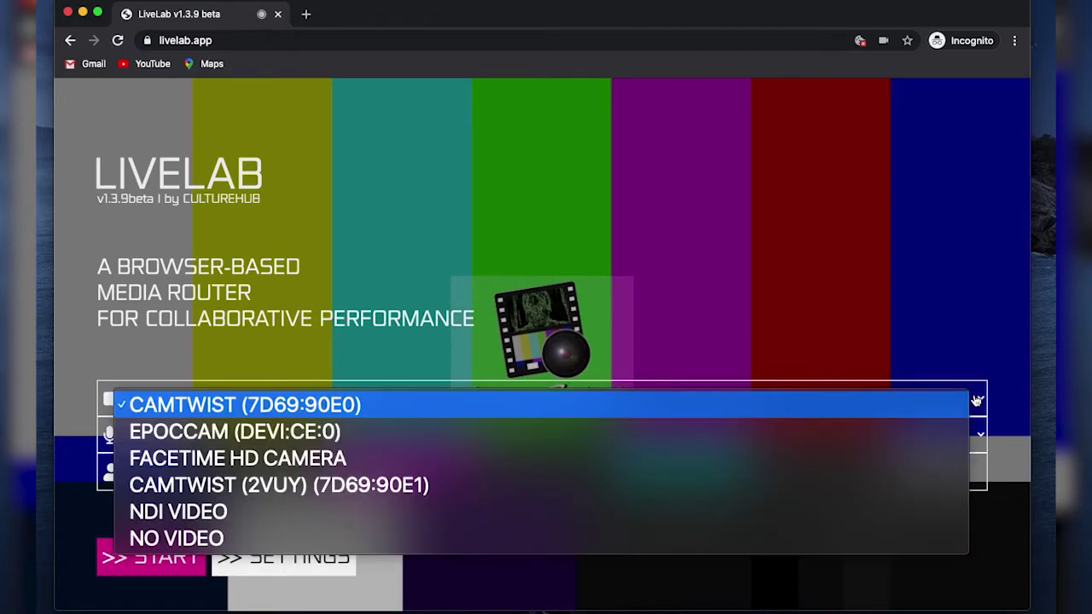
click(801, 461)
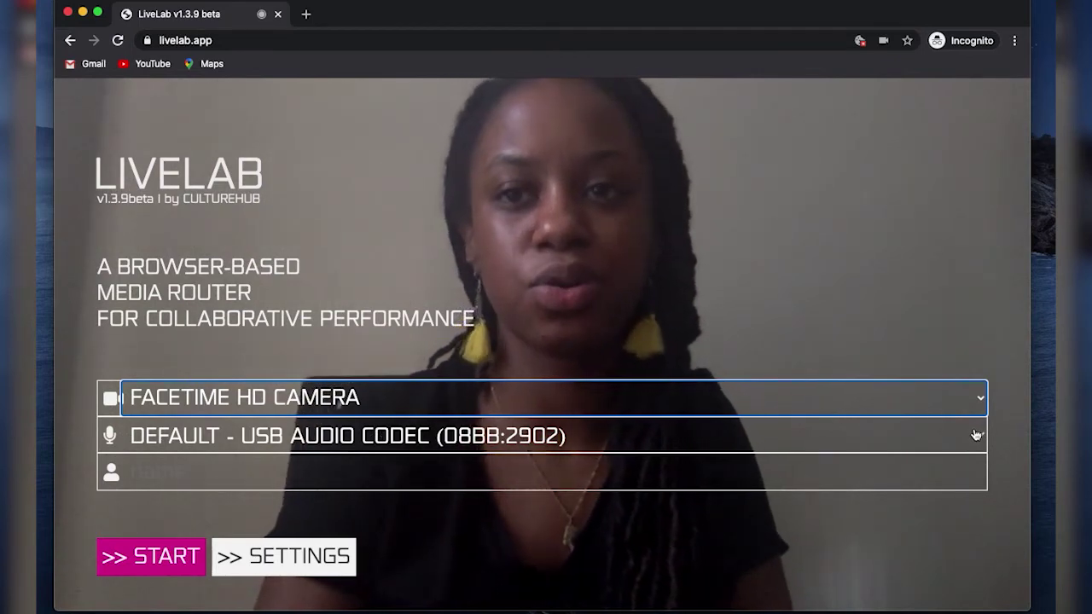
click(978, 435)
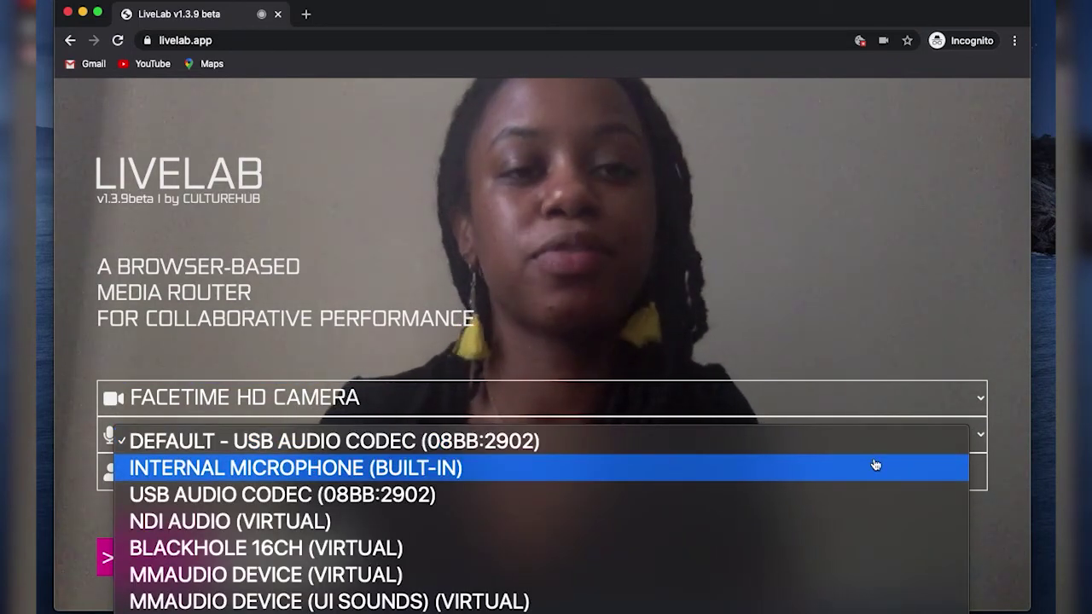
click(875, 465)
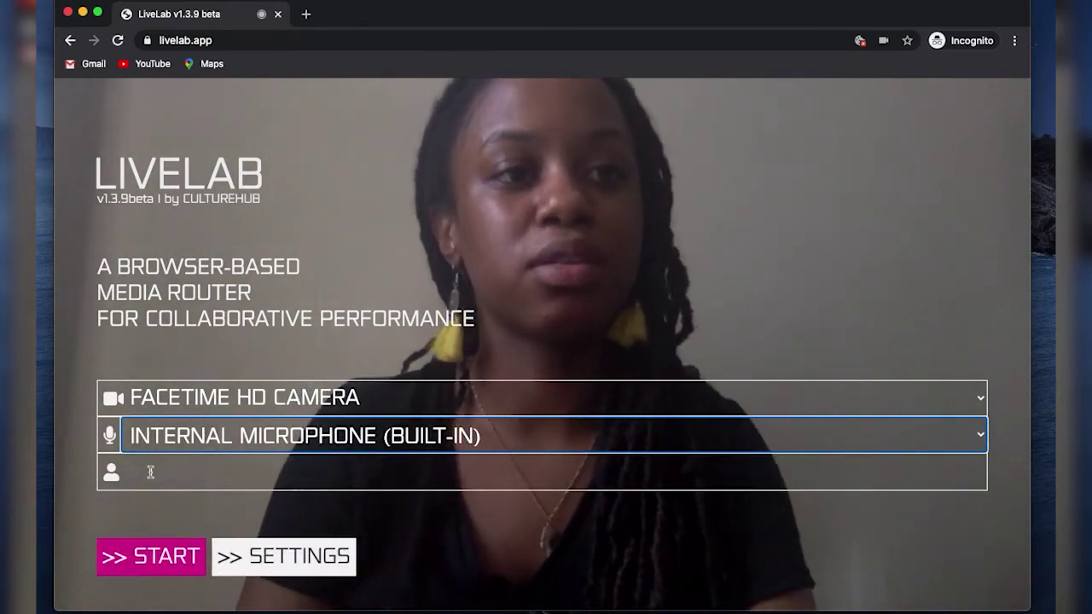
Step: Enter the participant's name and start a new LiveLab room
click(150, 471)
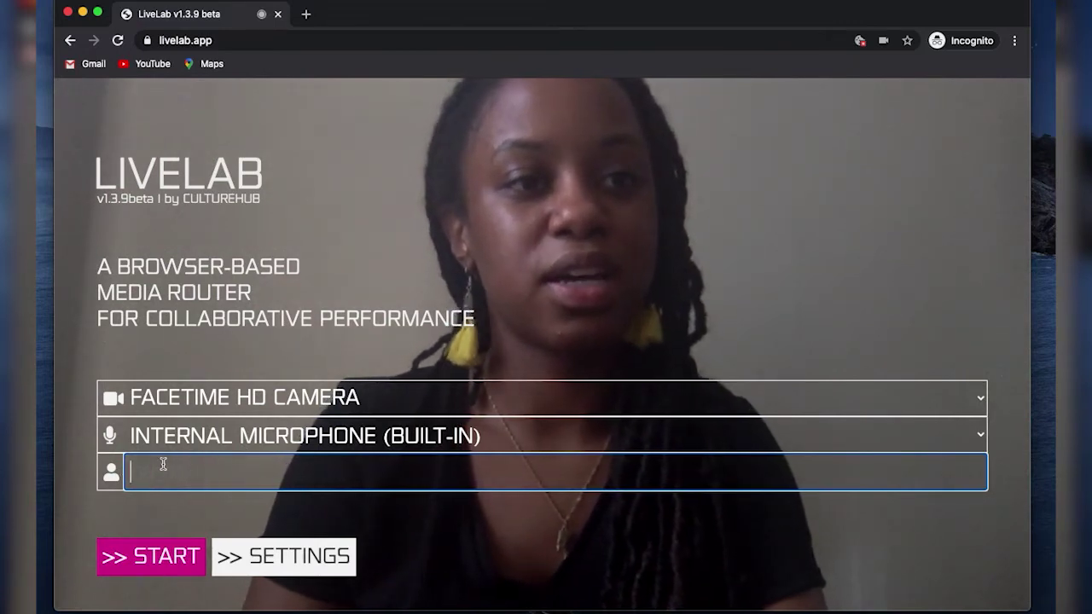
text(De)
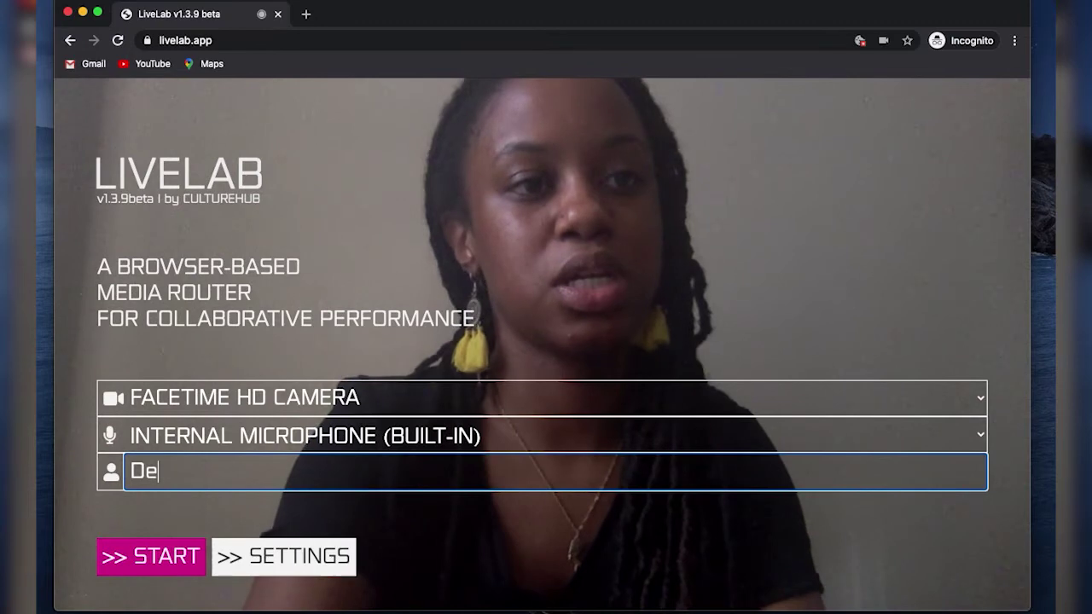
text(Andra)
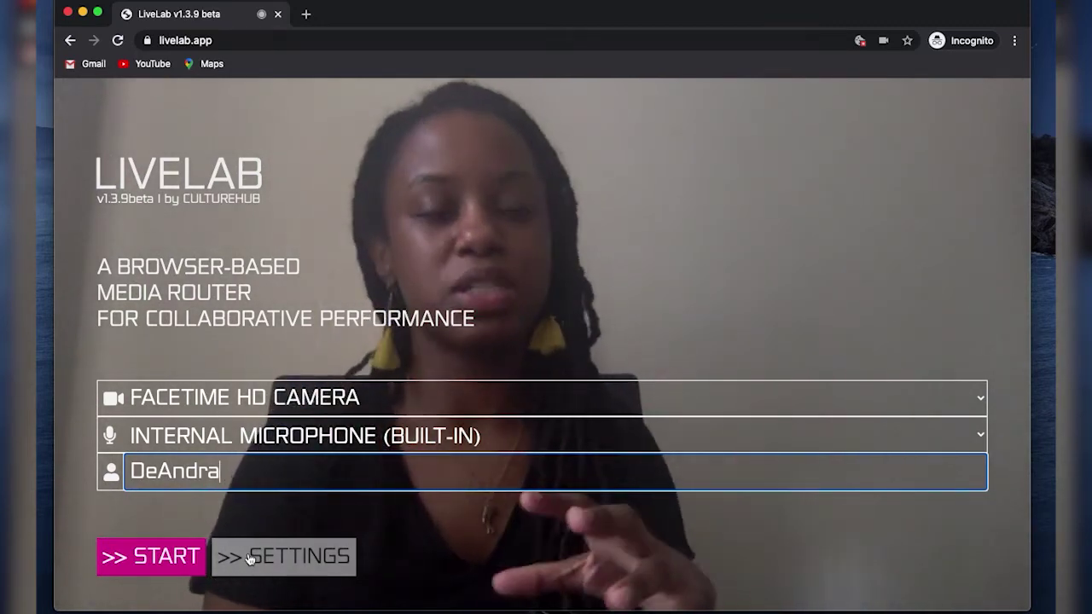
click(109, 557)
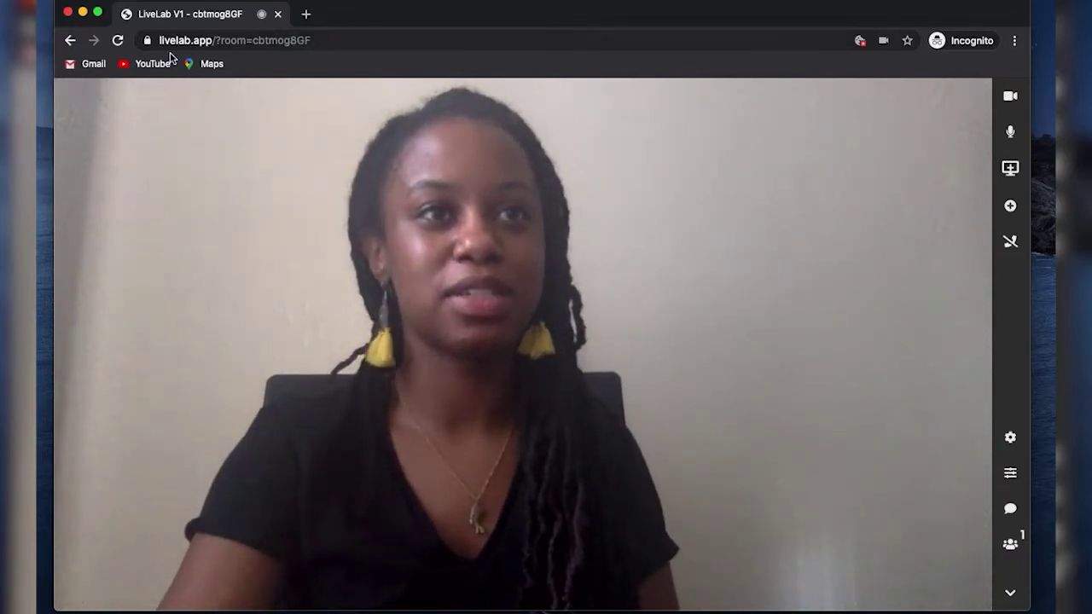
Step: Select the room's web address for sharing and close the extra Gmail inbox tab
click(218, 40)
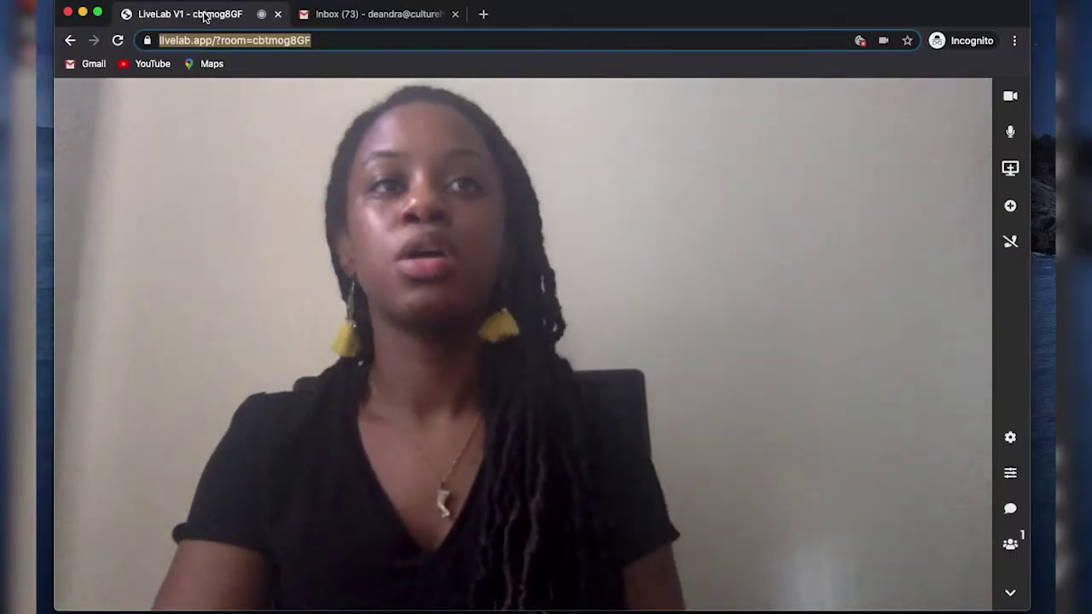
mouse_move(509, 91)
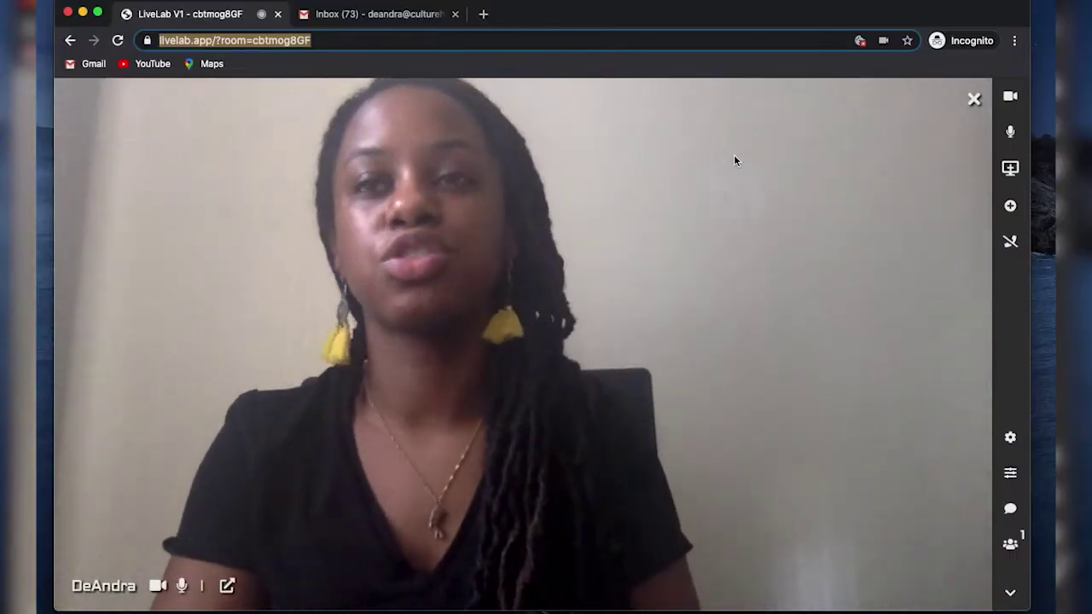
click(458, 17)
mouse_move(371, 280)
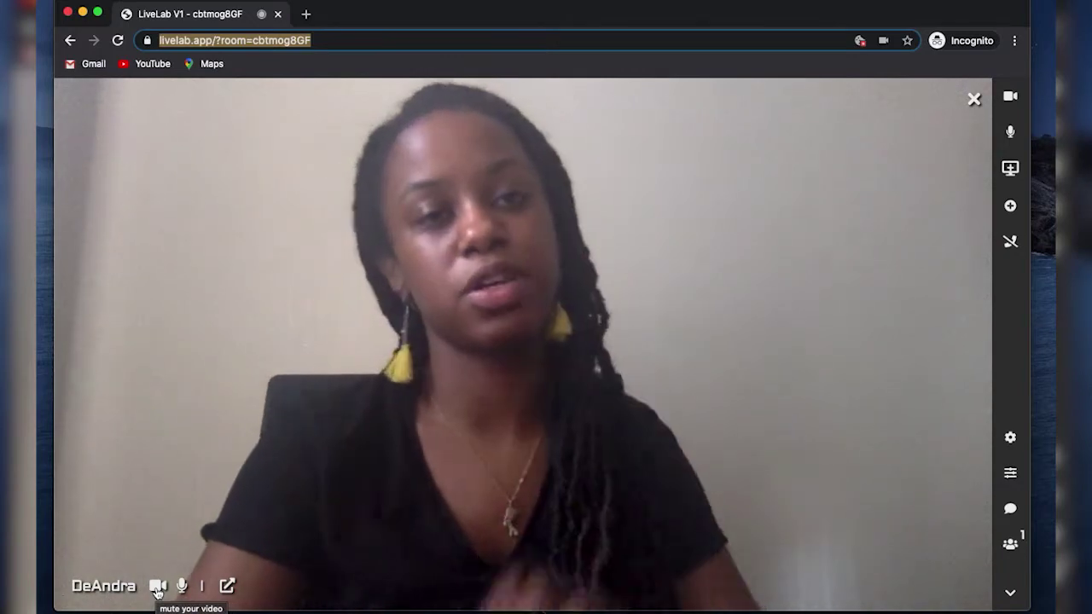
Step: Mute and unmute your own video, and do the same with your own audio
click(157, 588)
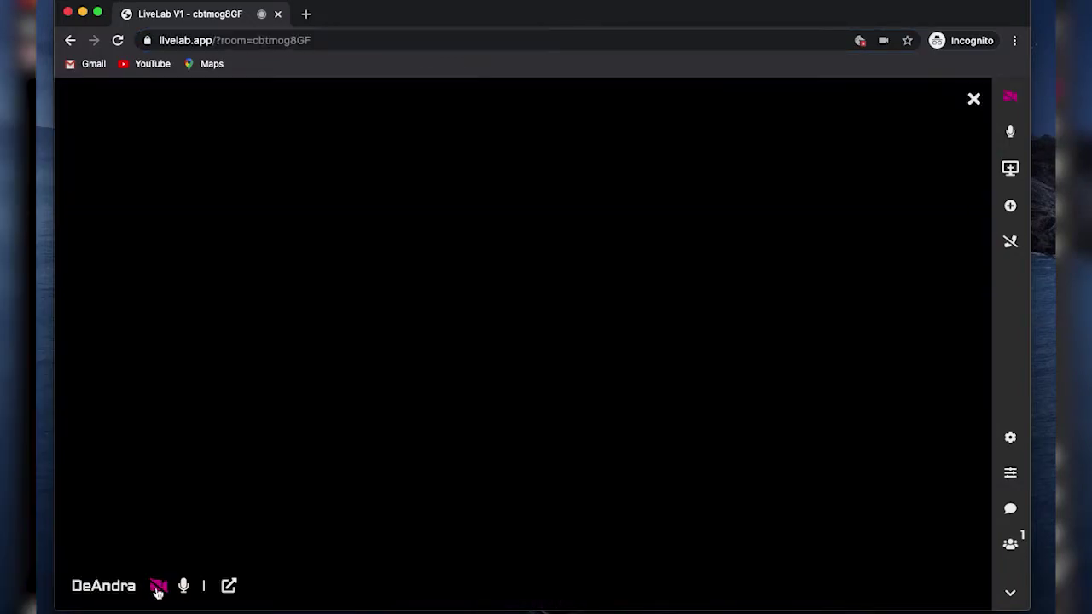
click(158, 588)
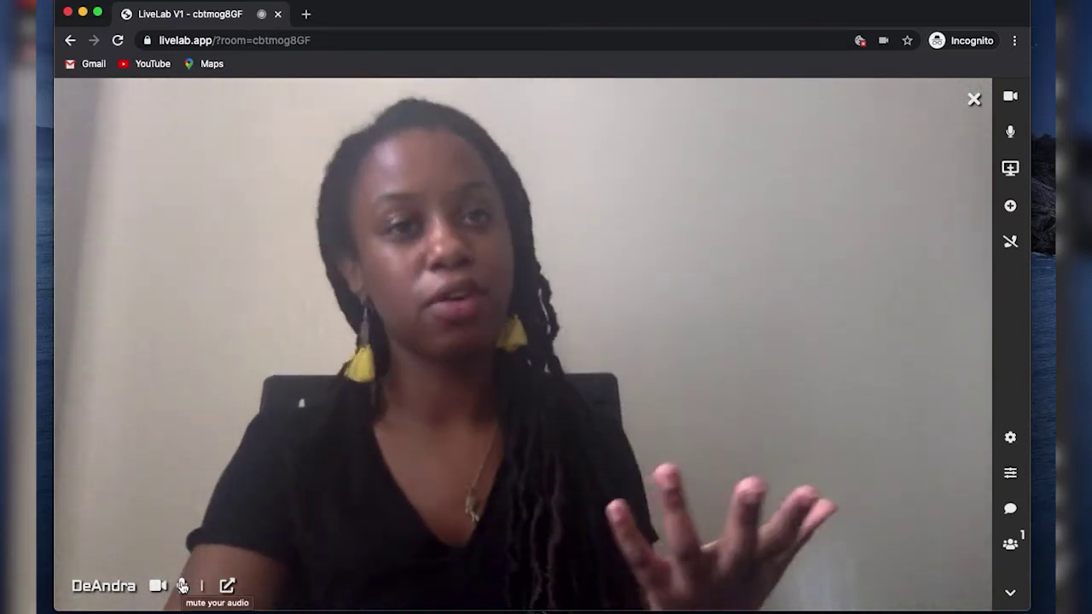
click(181, 586)
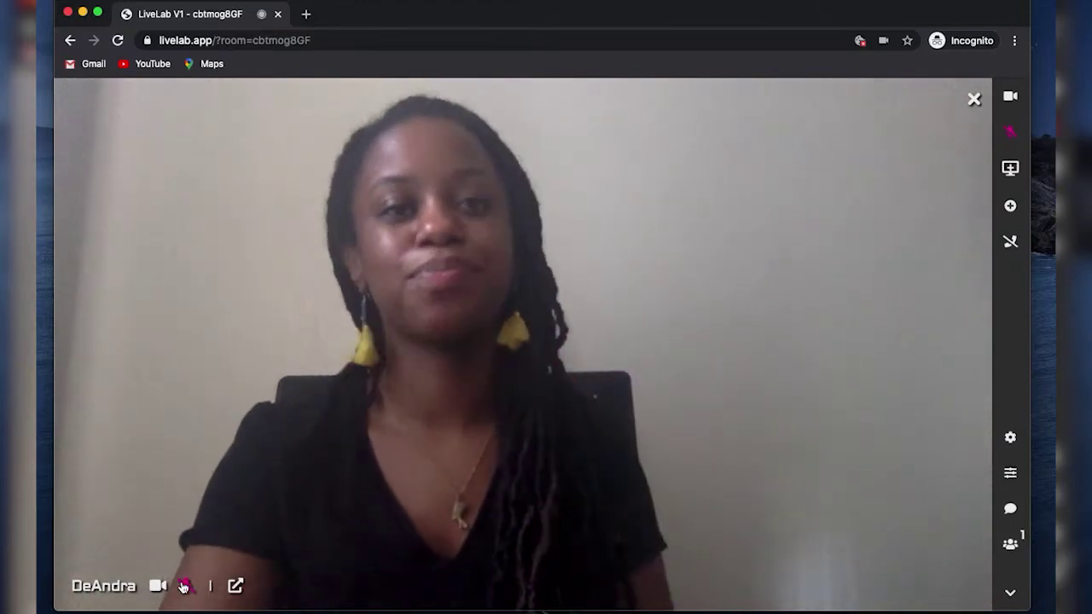
click(182, 586)
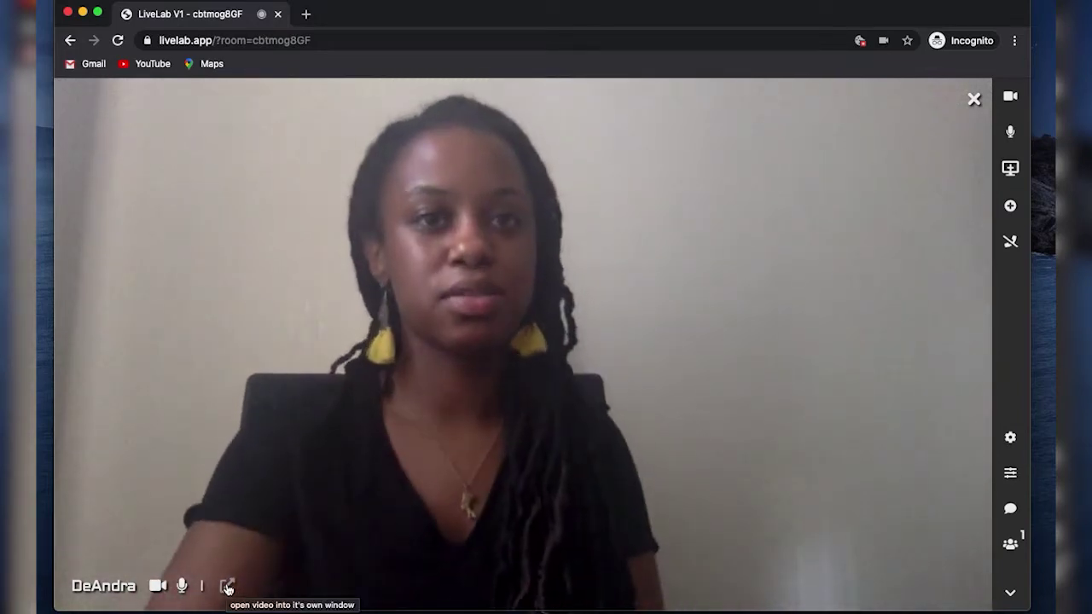
Step: Pop out your own video and the other participant's video into separate windows, moving each and closing the participant's window
click(227, 588)
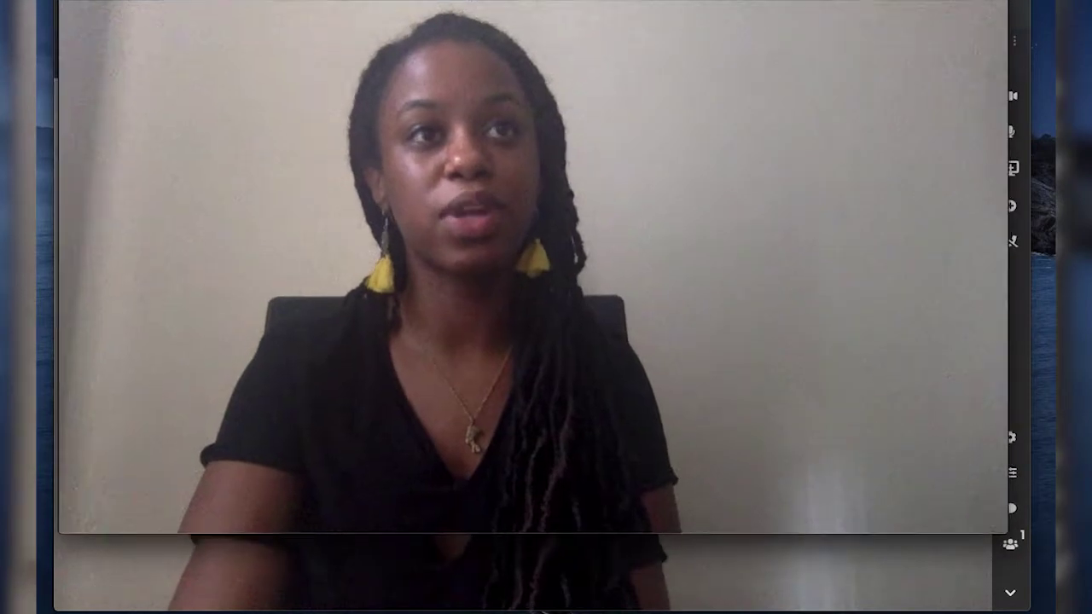
mouse_move(618, 2)
mouse_down()
mouse_move(723, 2)
mouse_move(620, 6)
mouse_up()
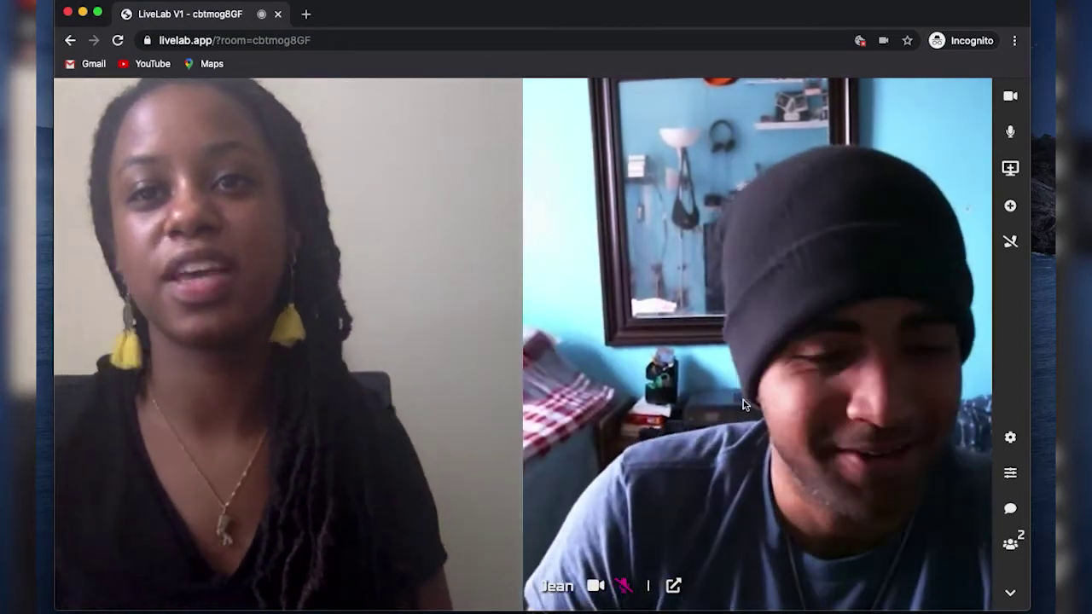
click(673, 586)
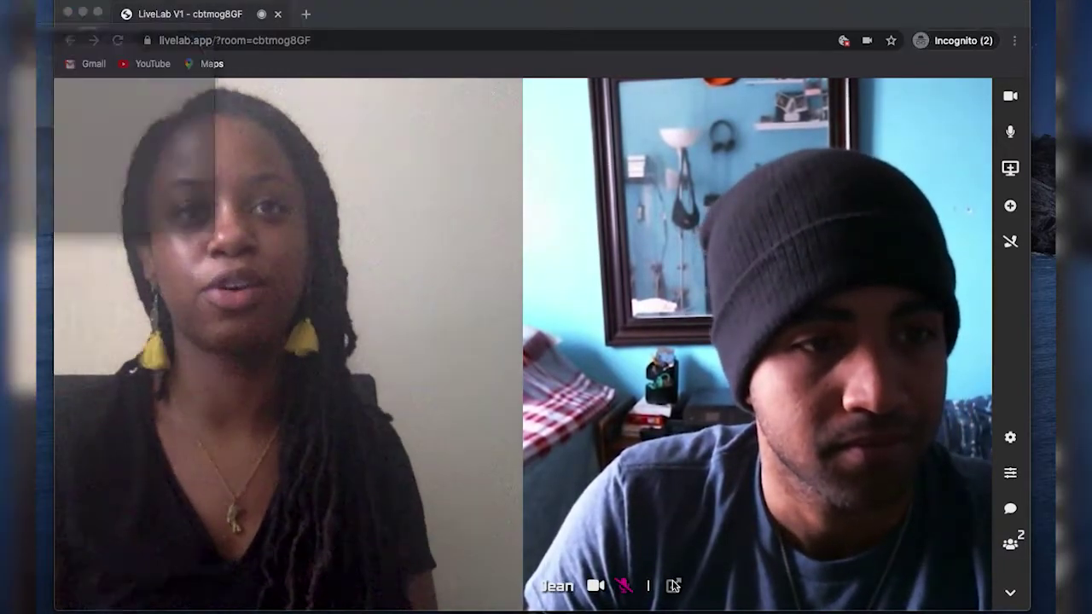
drag(404, 36, 717, 20)
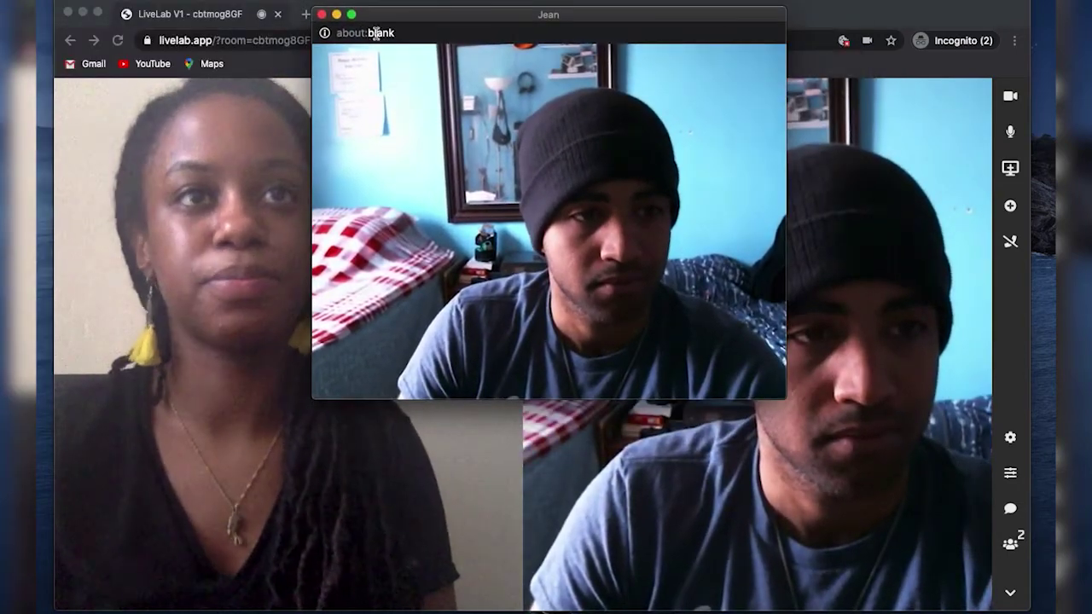
click(322, 14)
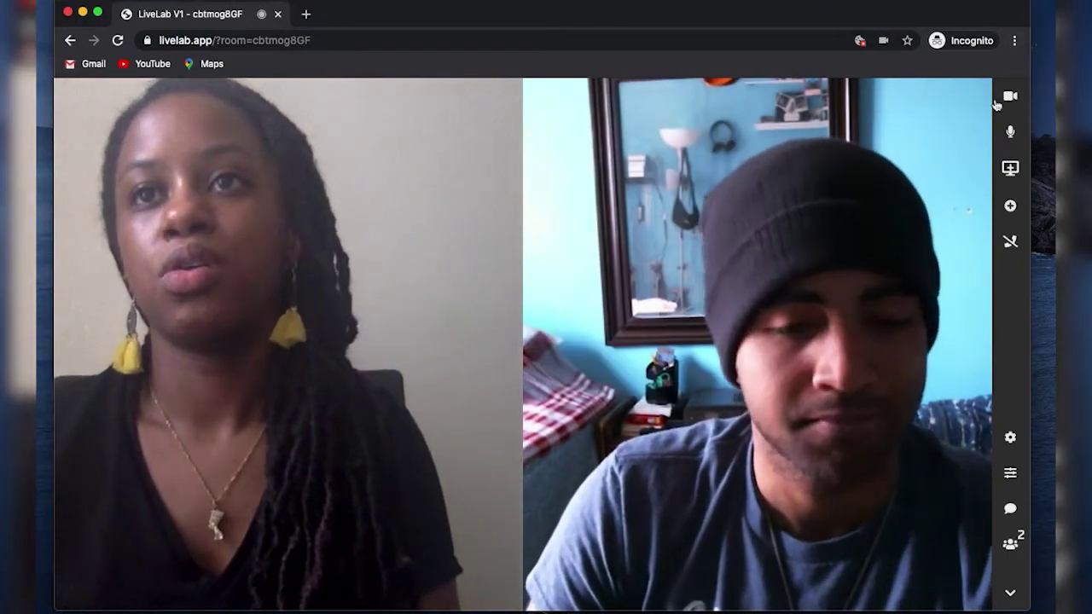
Step: Look at the screen-sharing choices without sharing and at the options for adding another video and audio input
mouse_move(938, 121)
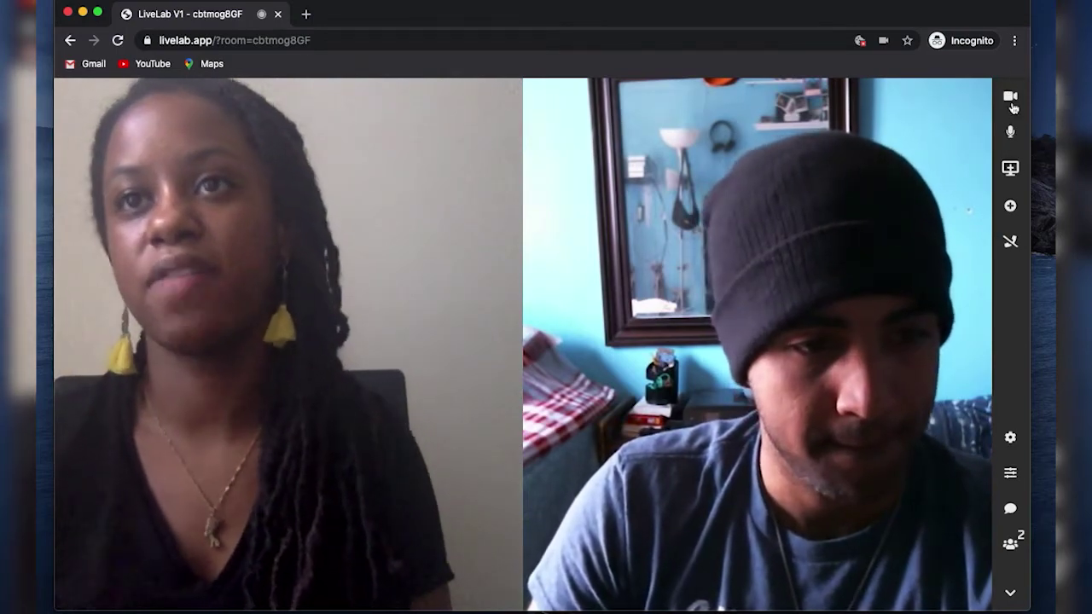
click(1011, 101)
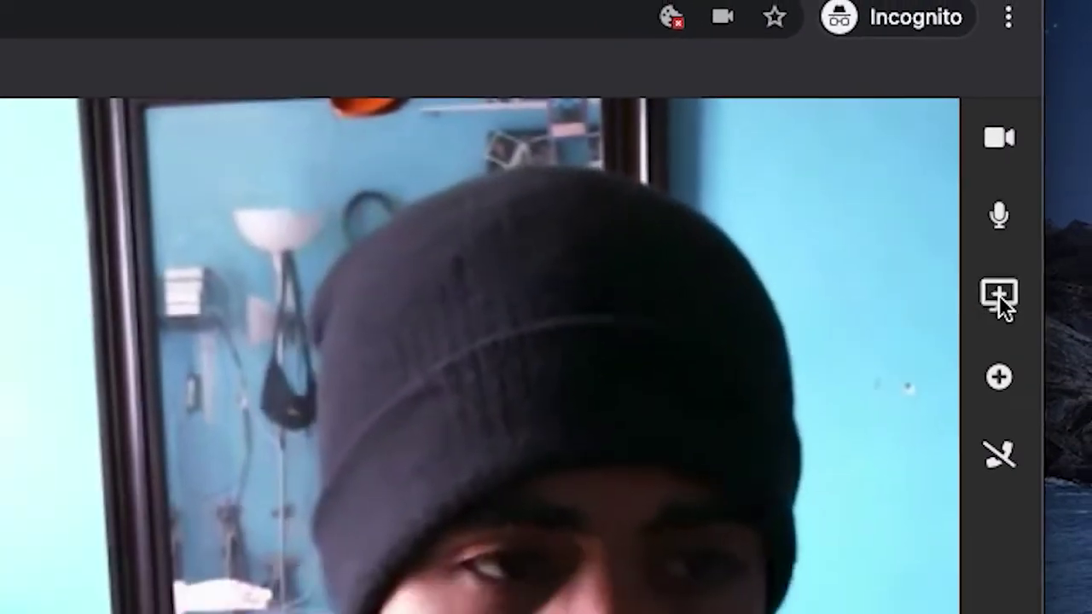
click(998, 337)
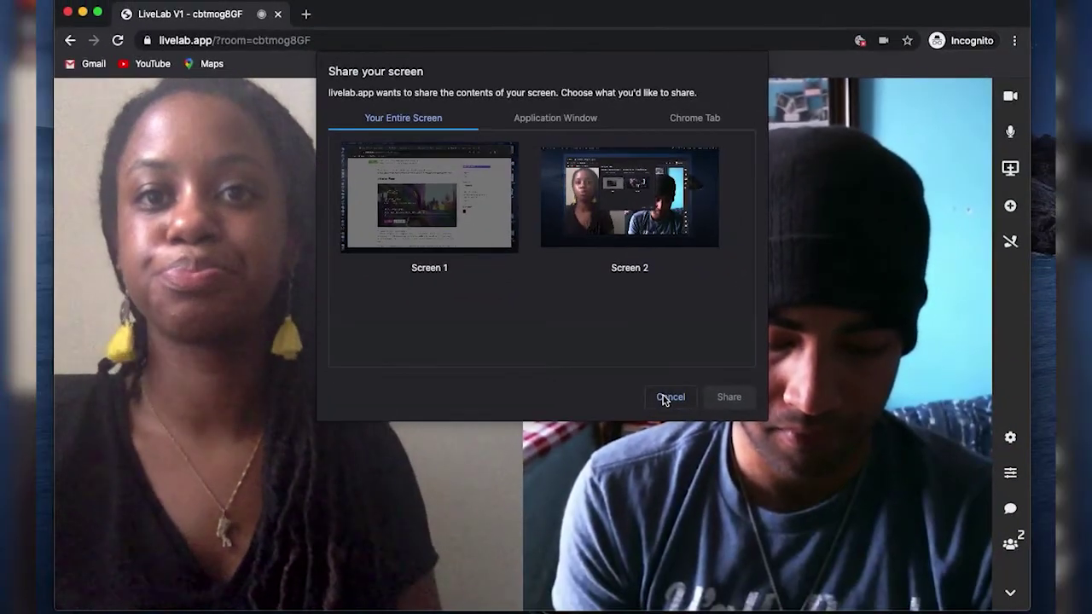
click(670, 397)
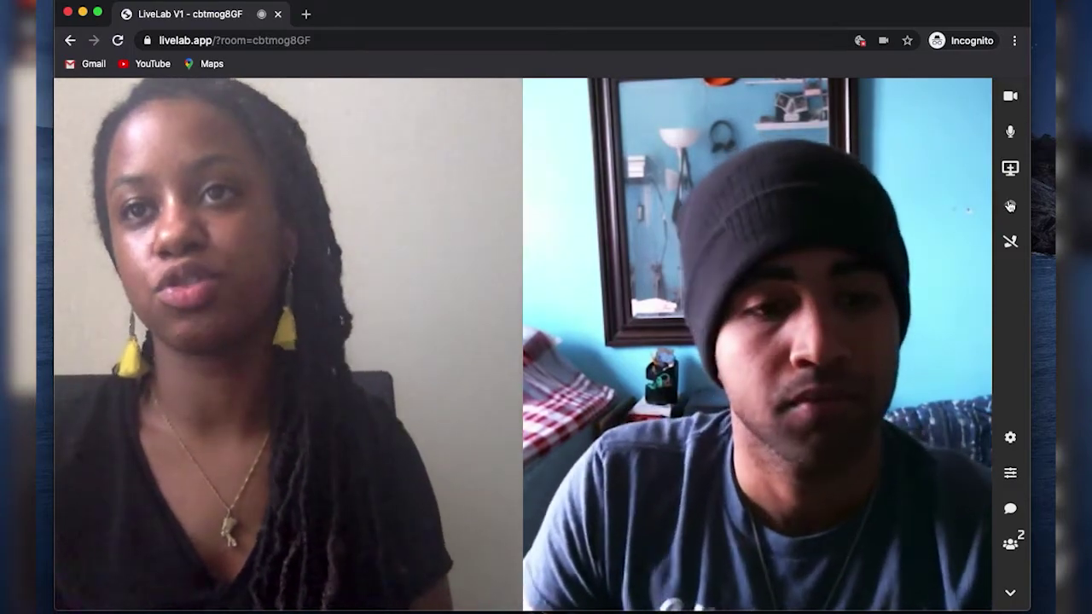
click(1010, 206)
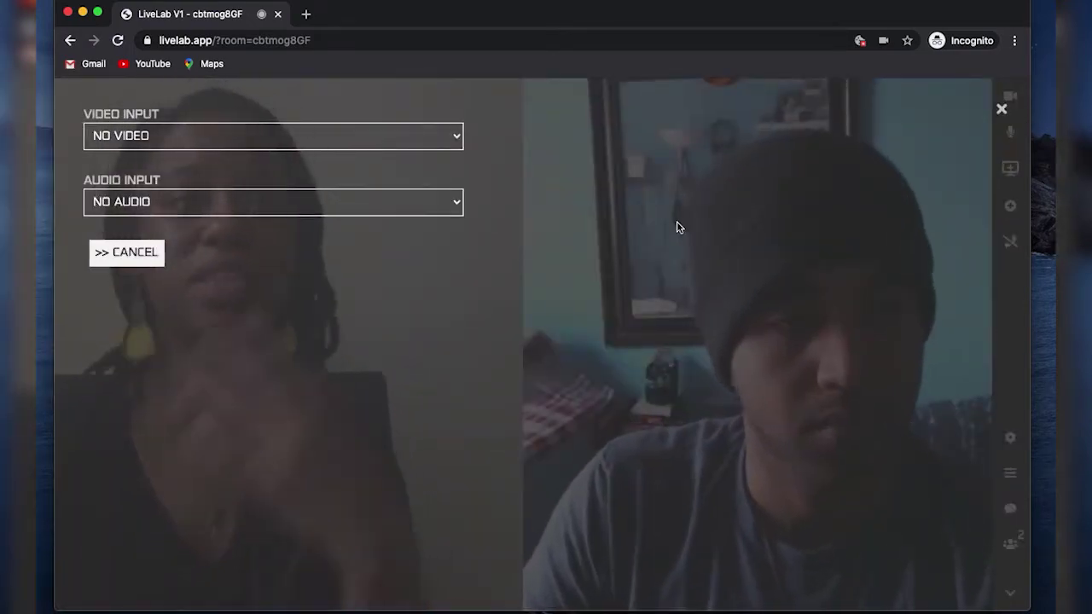
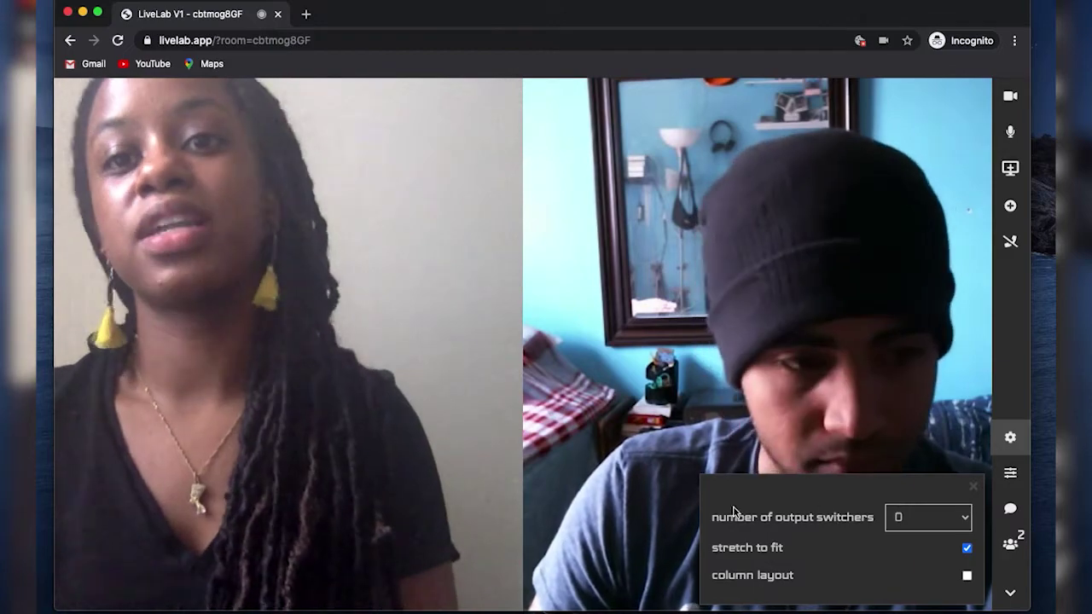
Step: Look through the choices for the number of output switchers and turn off stretch to fit
click(963, 517)
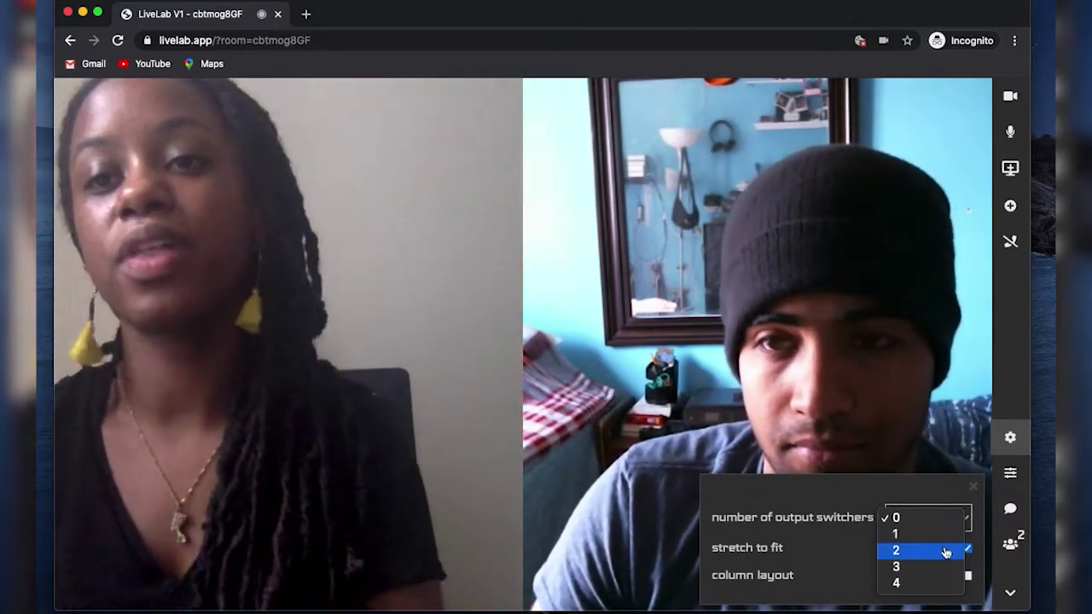
click(861, 501)
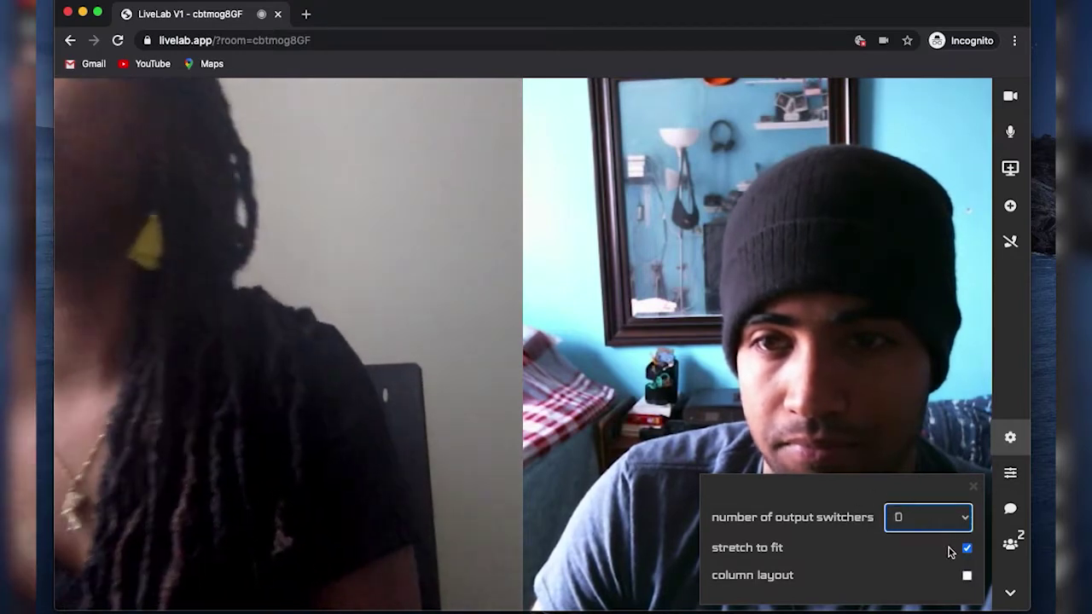
click(966, 550)
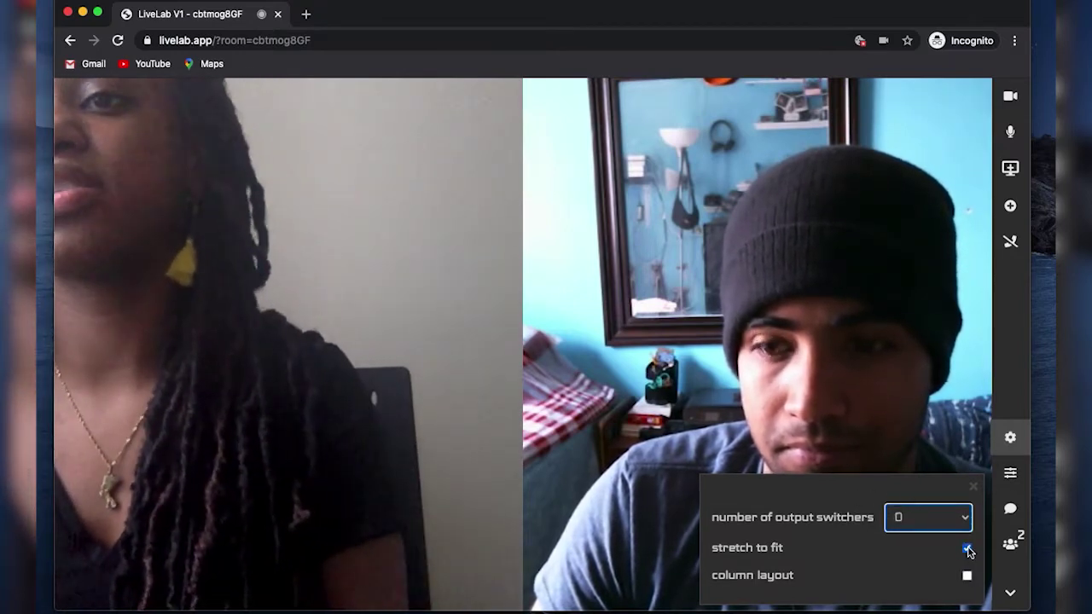
click(967, 550)
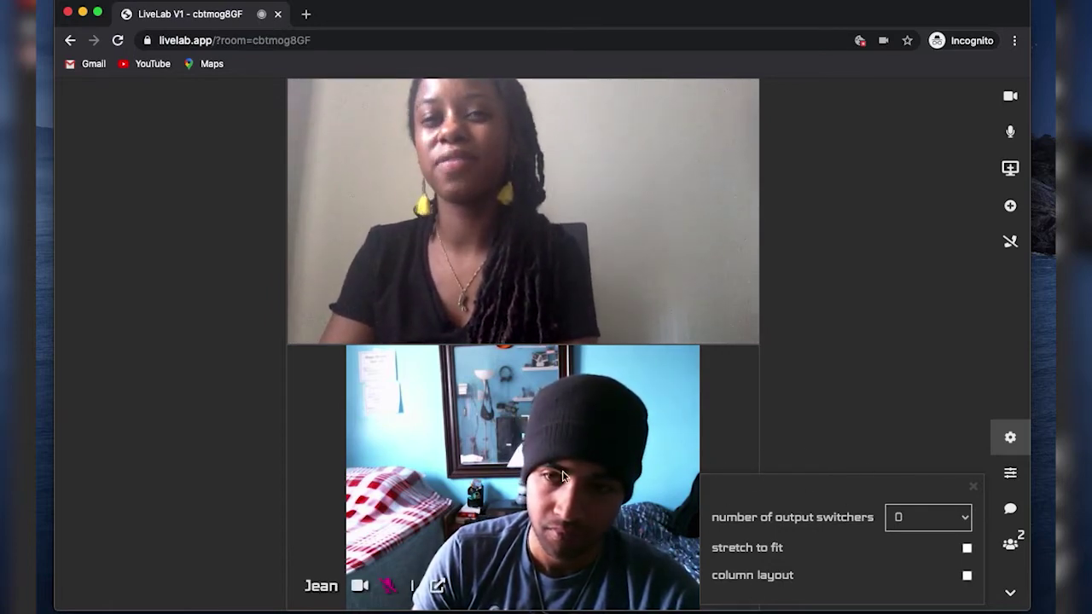
Step: Turn on column layout, and lower the other participant's volume before restoring it to full, closing the settings and audio mixer
click(967, 577)
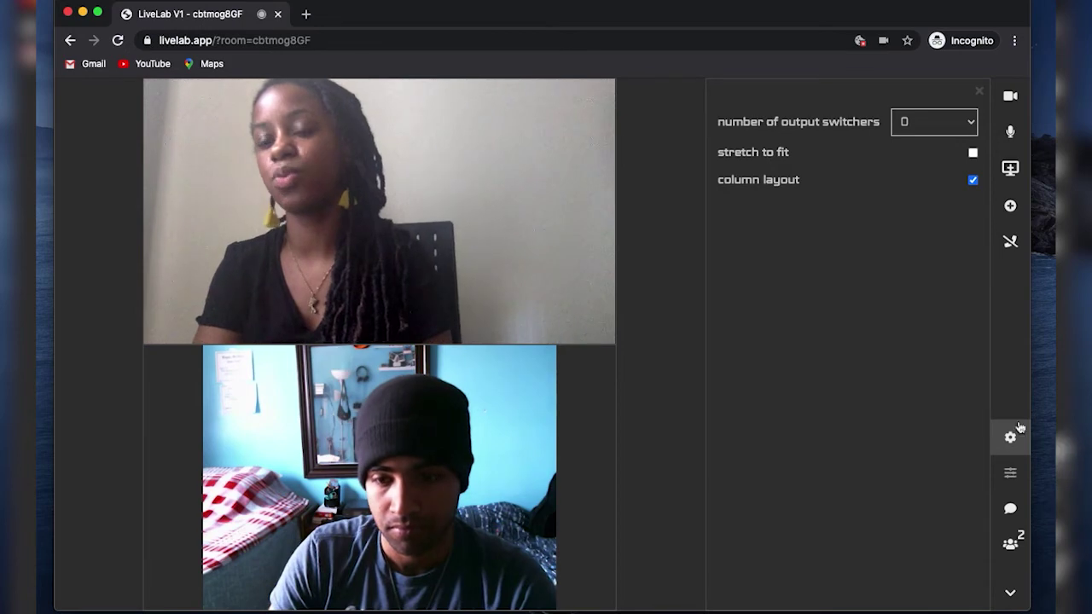
click(1013, 475)
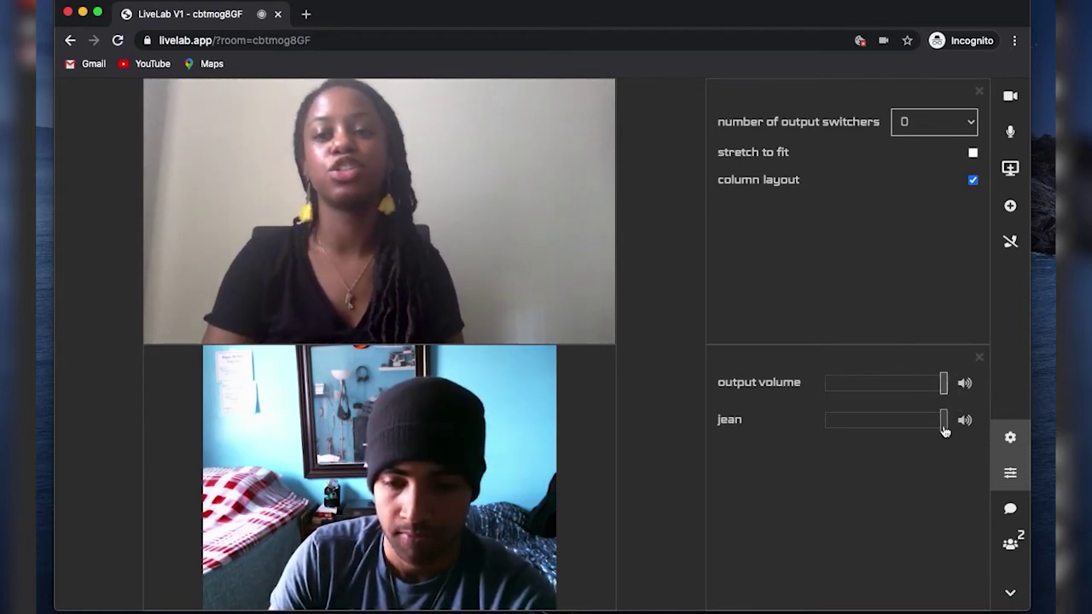
drag(910, 424, 893, 436)
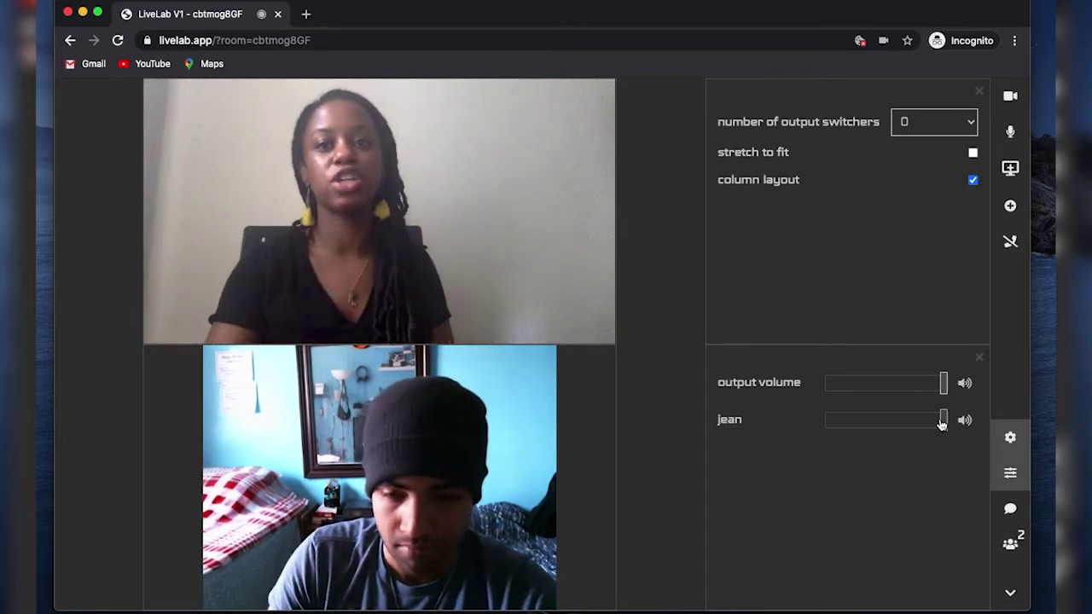
drag(882, 424, 871, 426)
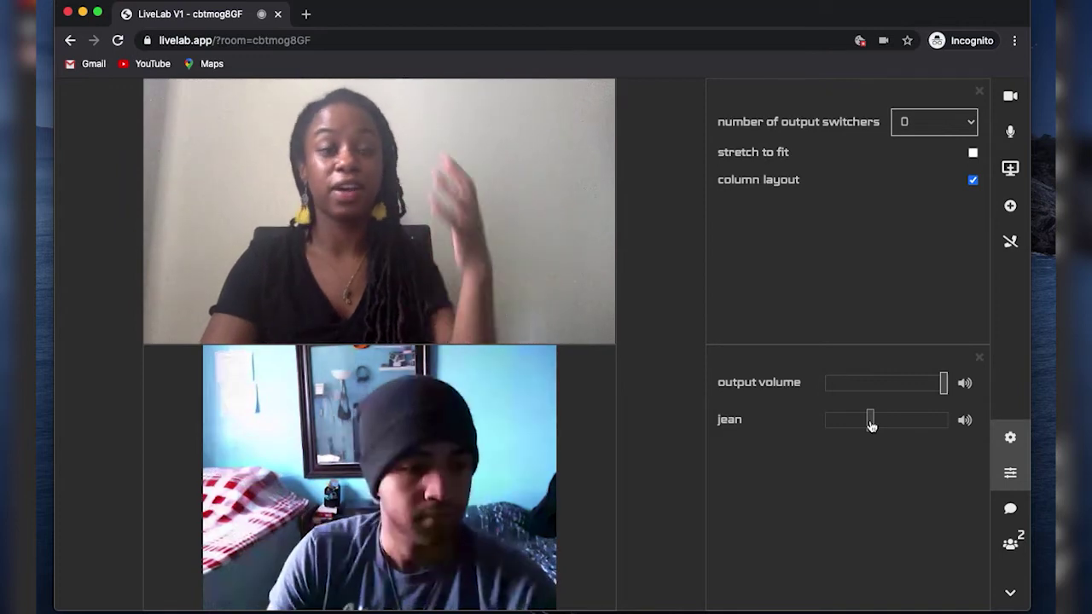
drag(908, 418, 949, 423)
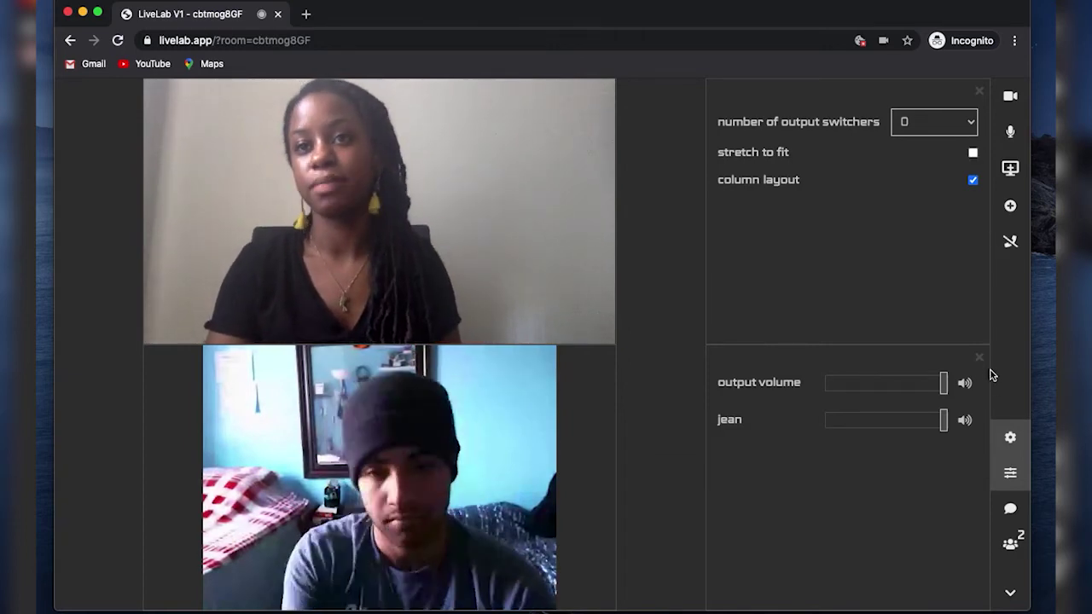
click(980, 92)
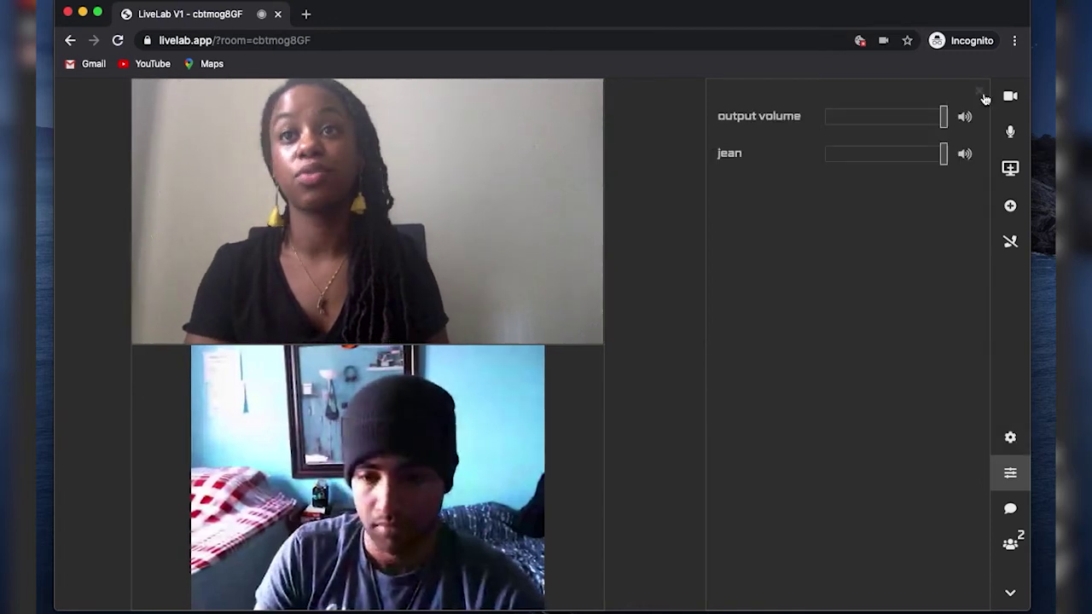
click(980, 94)
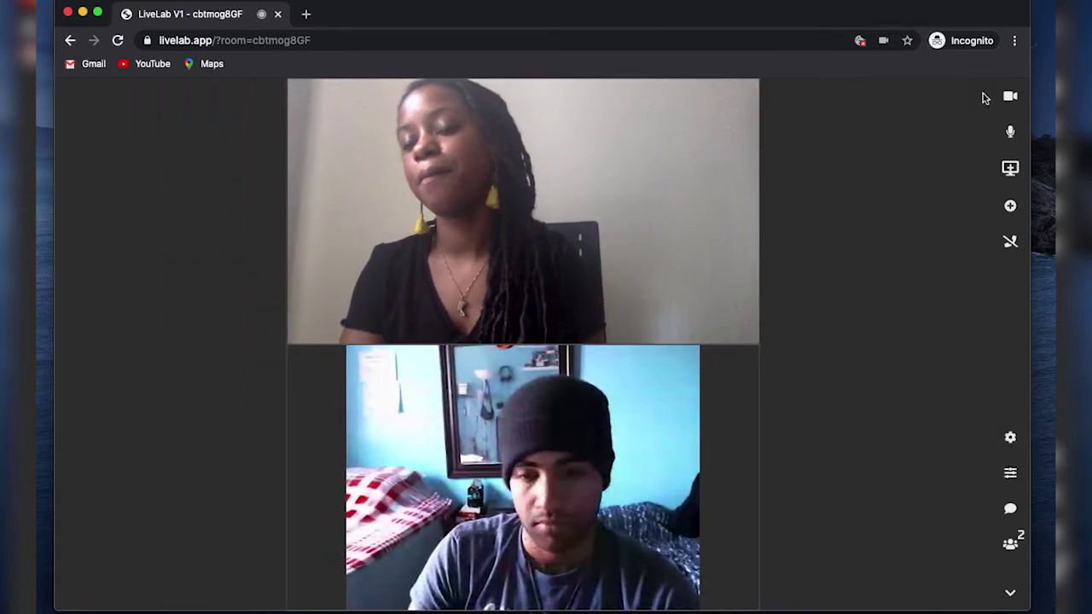
Step: Send the chat messages "Hey" and "How are you?" to the room, and view the chat for replies
click(1011, 515)
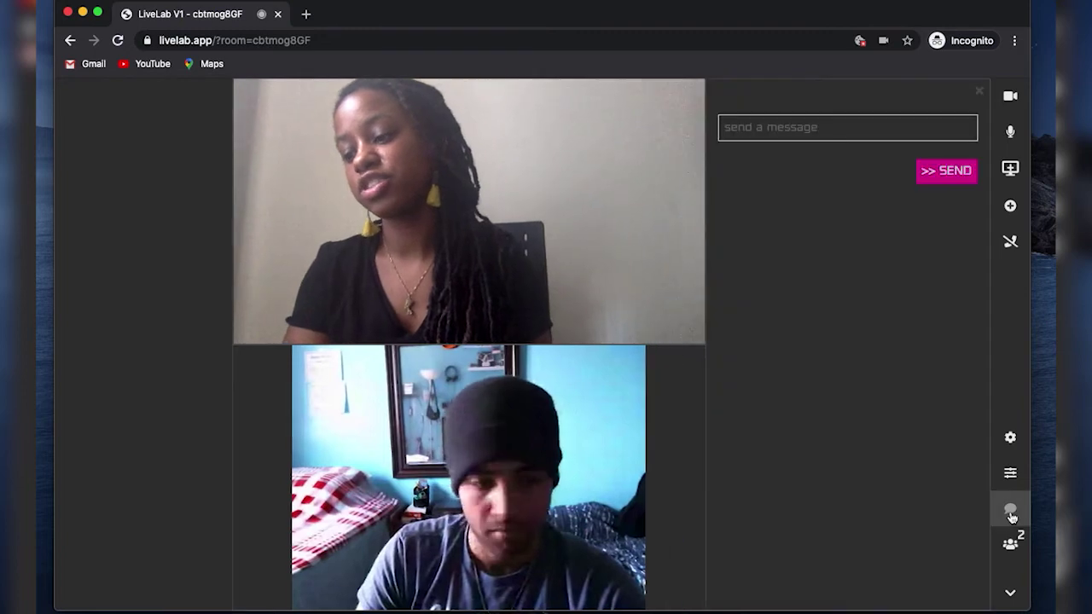
click(812, 128)
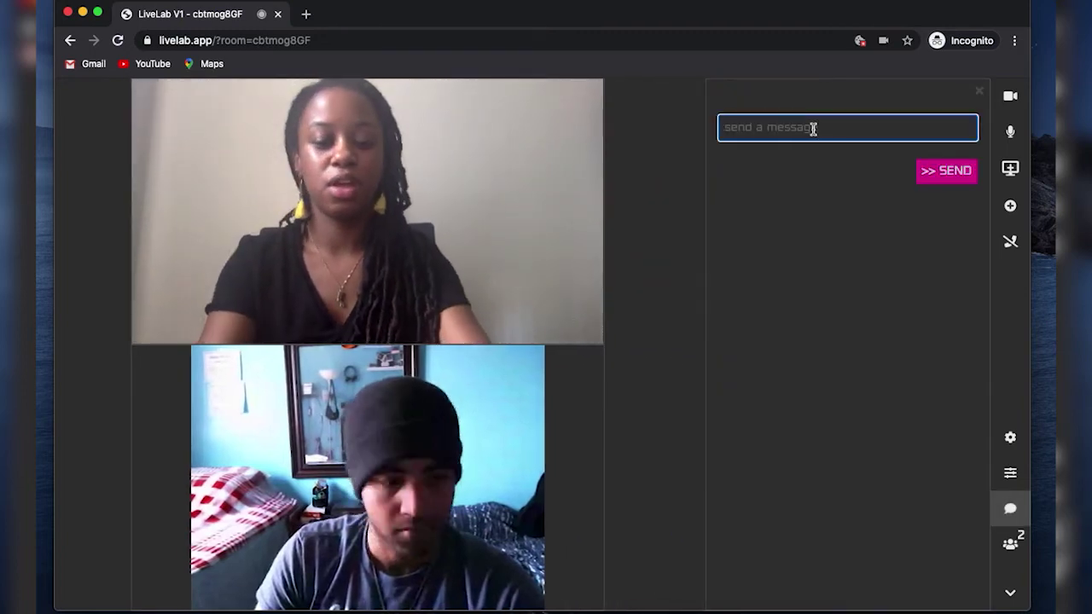
text(Hey)
key(Return)
text(H)
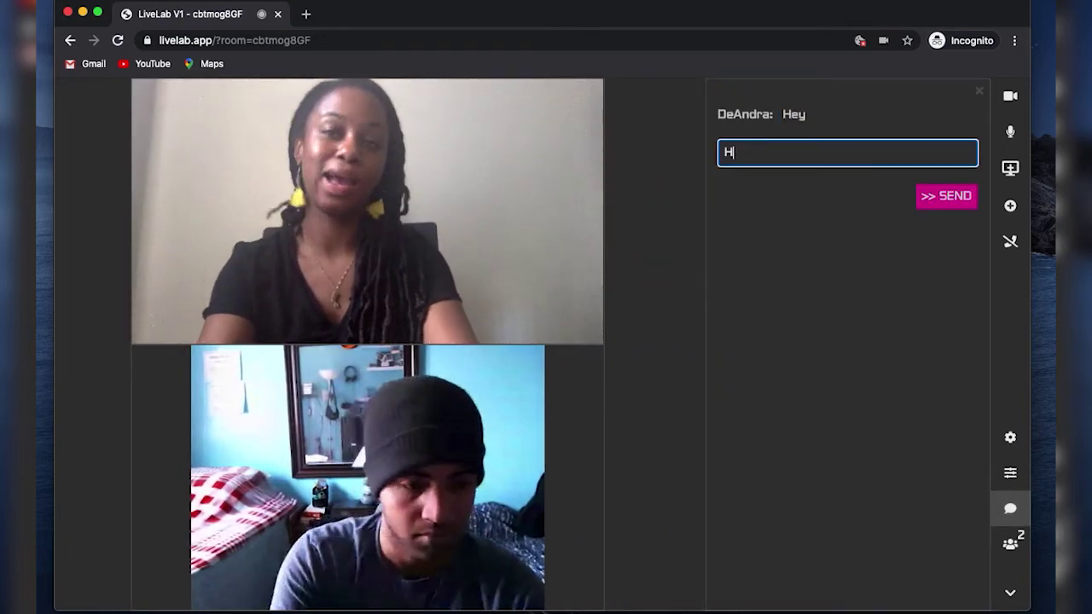
text(ow are you?)
key(Return)
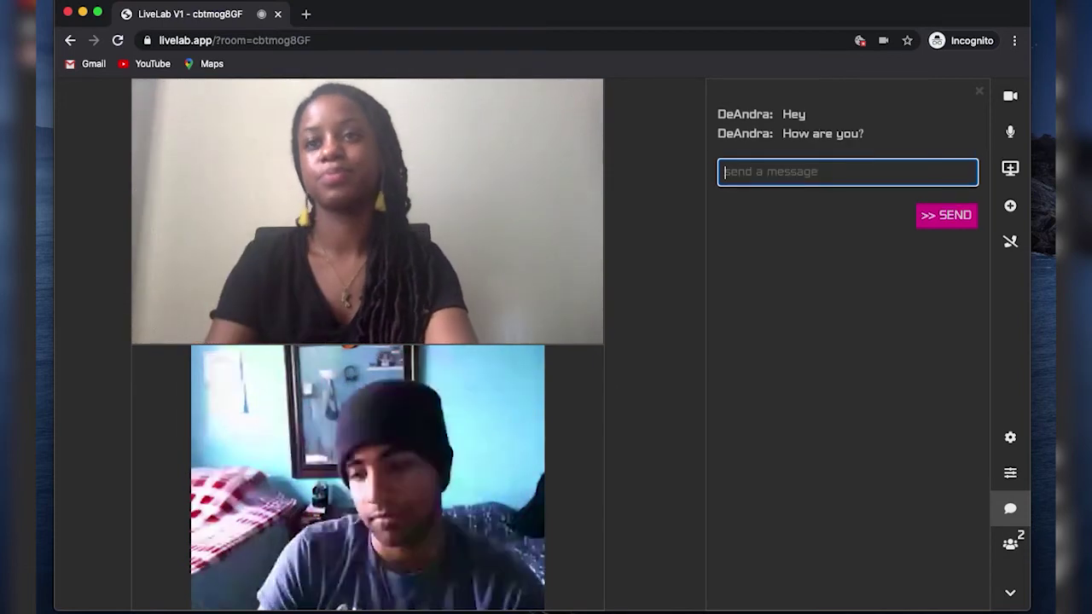
click(981, 92)
click(1009, 509)
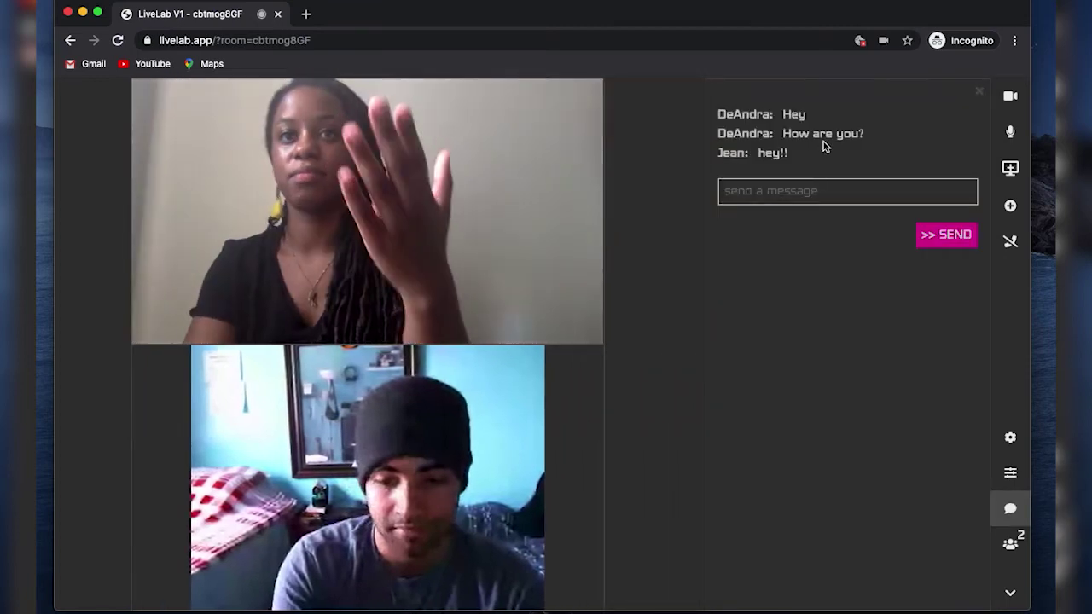
Step: Check the participants' video and audio details, and leave the call with the participant list and chat closed
click(1011, 544)
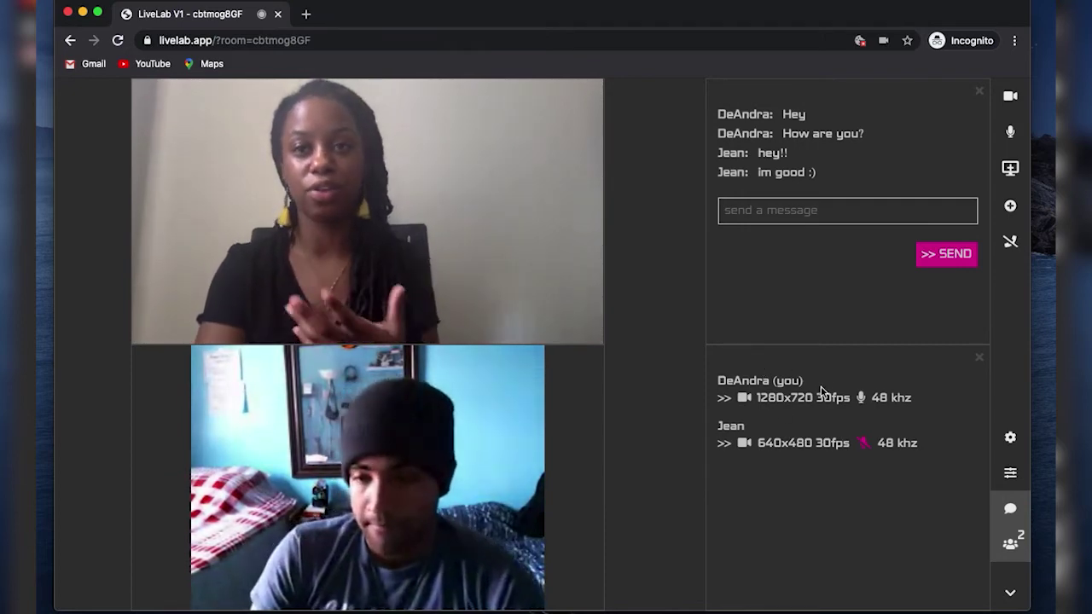
click(978, 359)
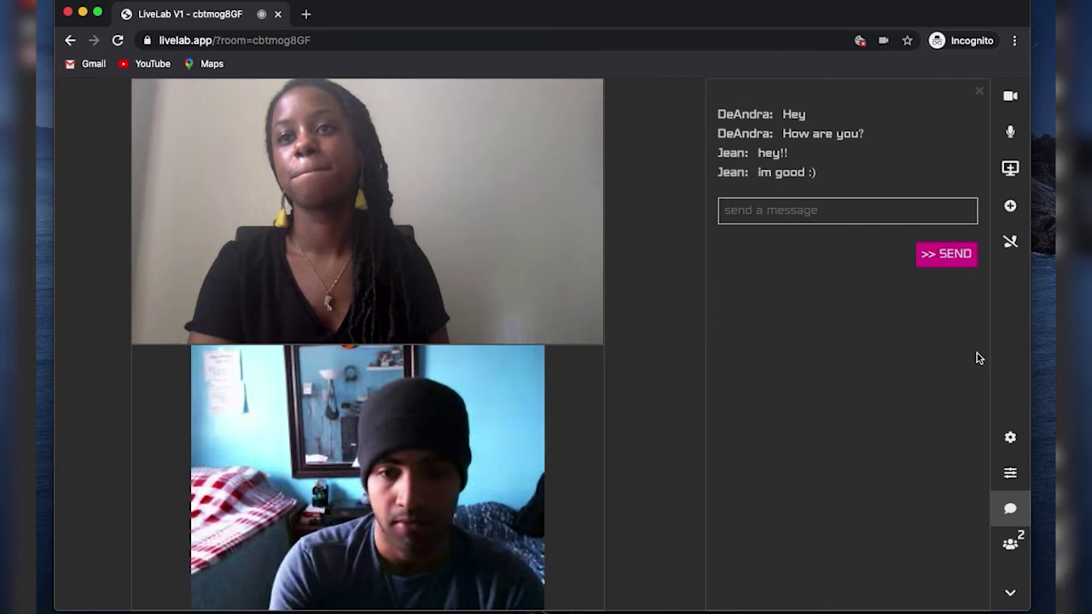
click(979, 92)
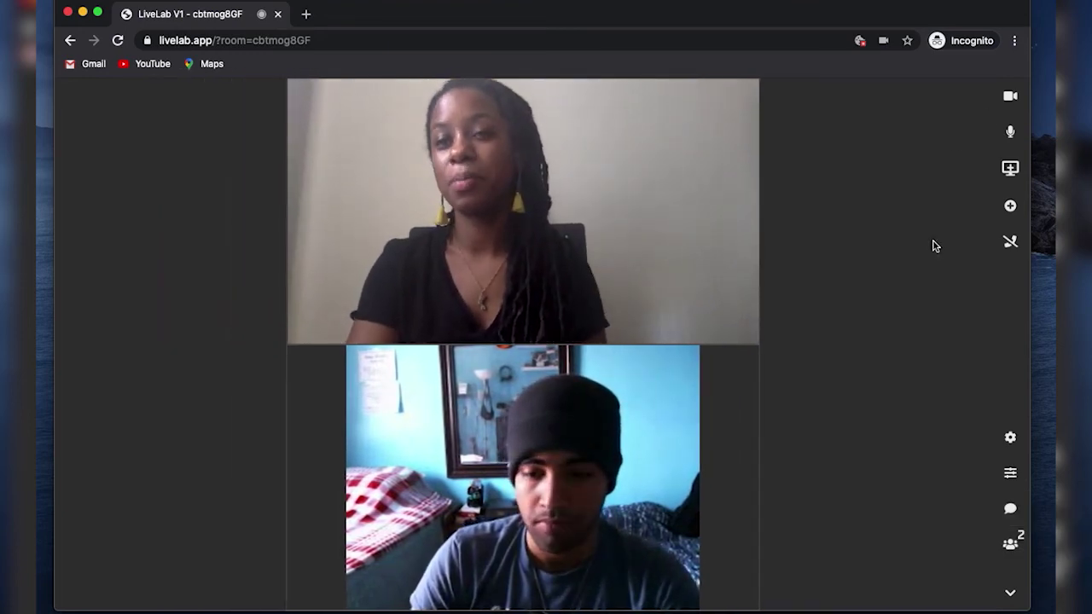
click(1010, 247)
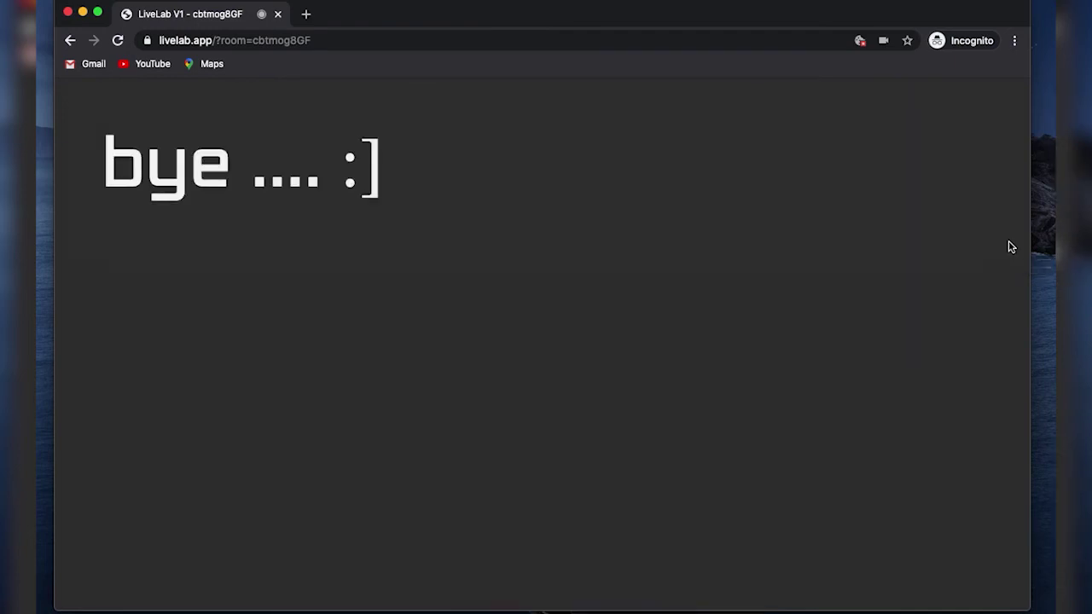